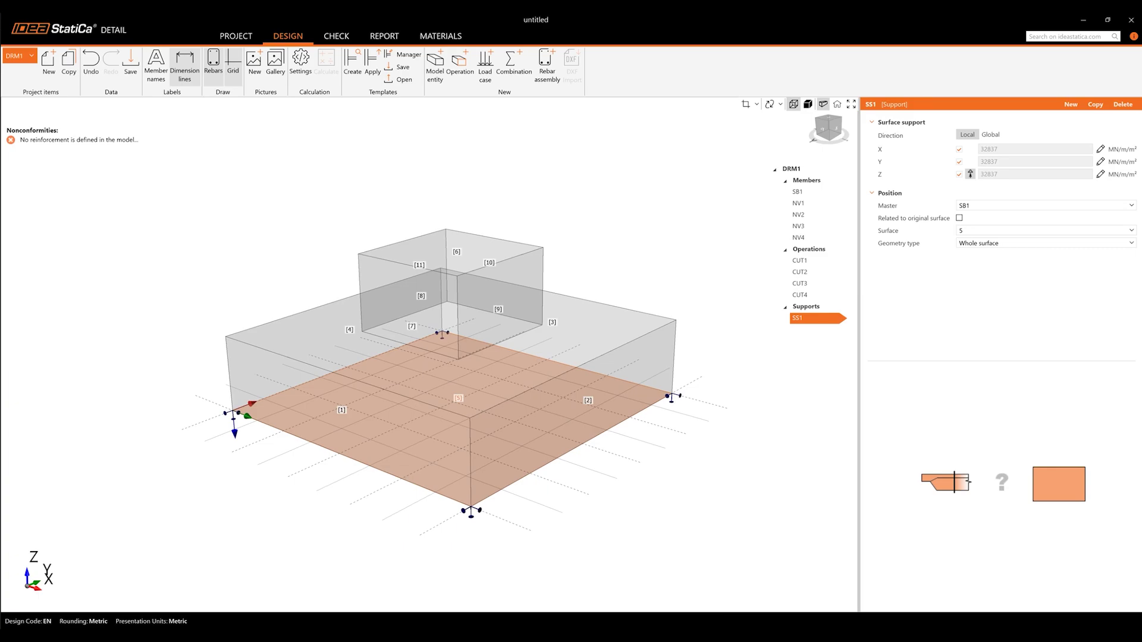
Step: Make the support compression-only in Z and give CP1 L-shaped anchors with edited length and spacing
{"action": "left_click", "coordinate": [970, 174]}
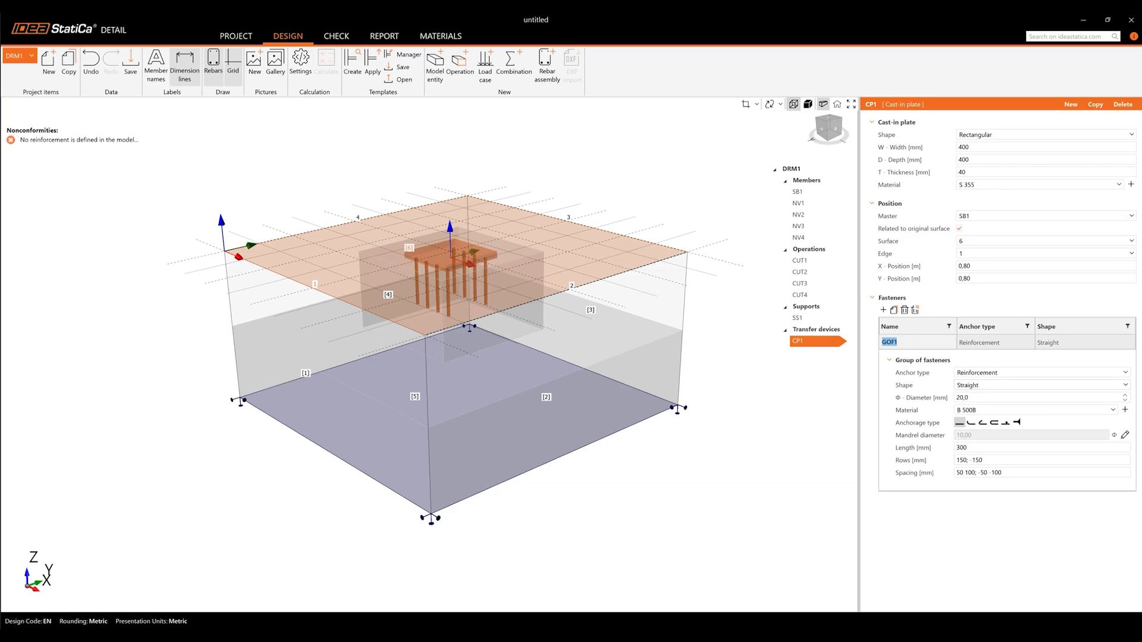
{"action": "left_click", "coordinate": [1041, 385]}
{"action": "left_click", "coordinate": [976, 403]}
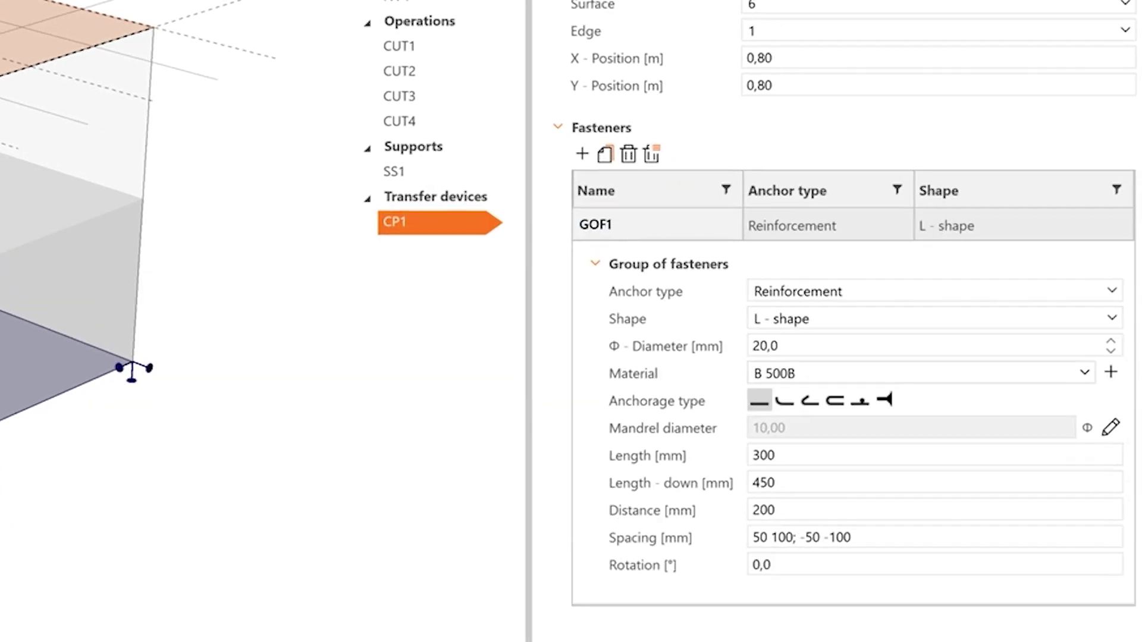
{"action": "double_click", "coordinate": [934, 483]}
{"action": "type", "text": "25"}
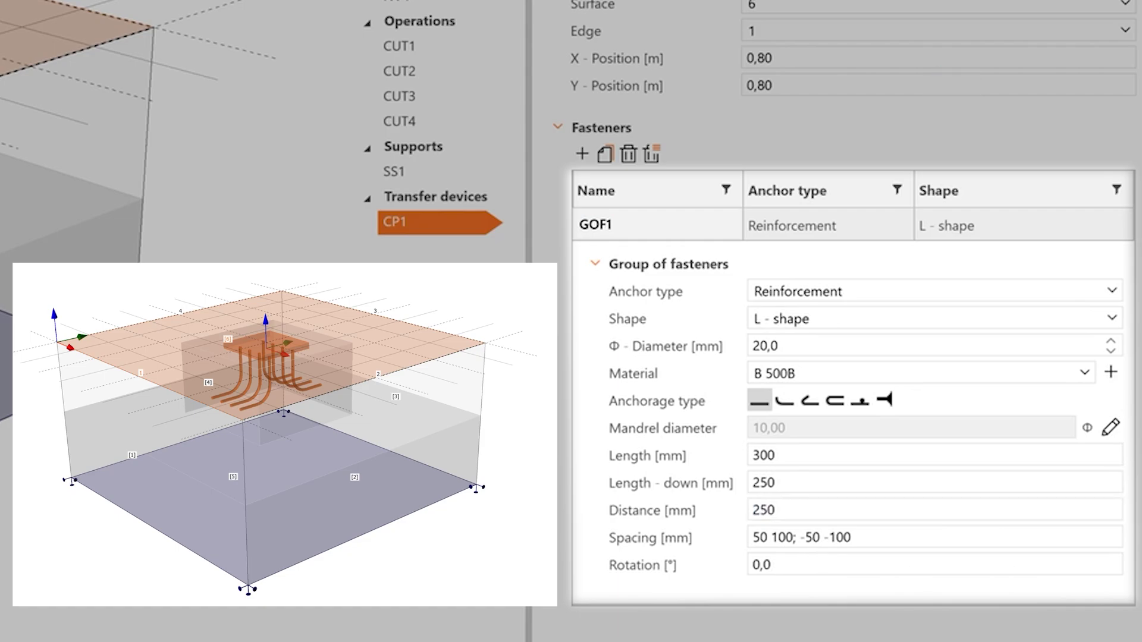
{"action": "key", "text": "Tab"}
{"action": "key", "text": "Tab"}
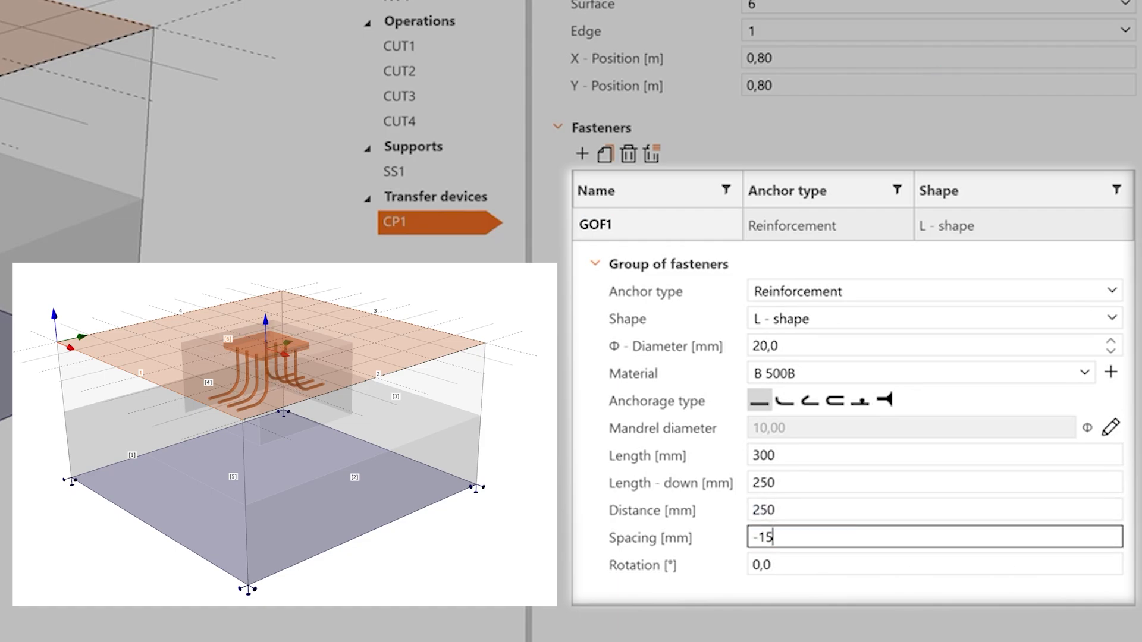
{"action": "type", "text": "0"}
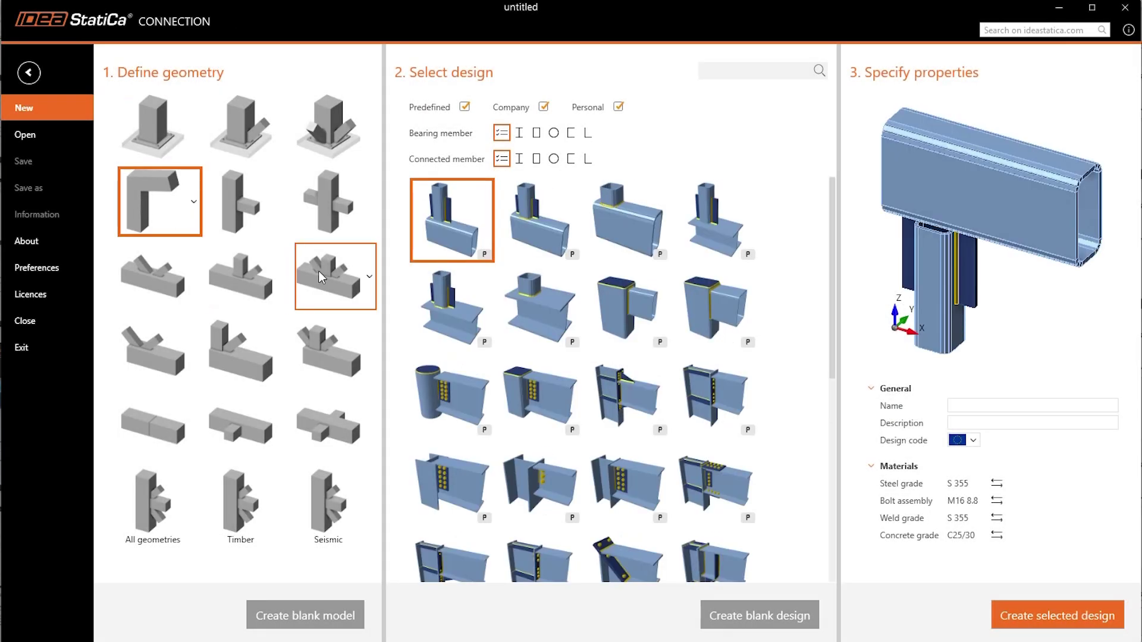
Step: Choose a variant of the T-joint geometry in the New wizard
{"action": "left_click", "coordinate": [238, 349]}
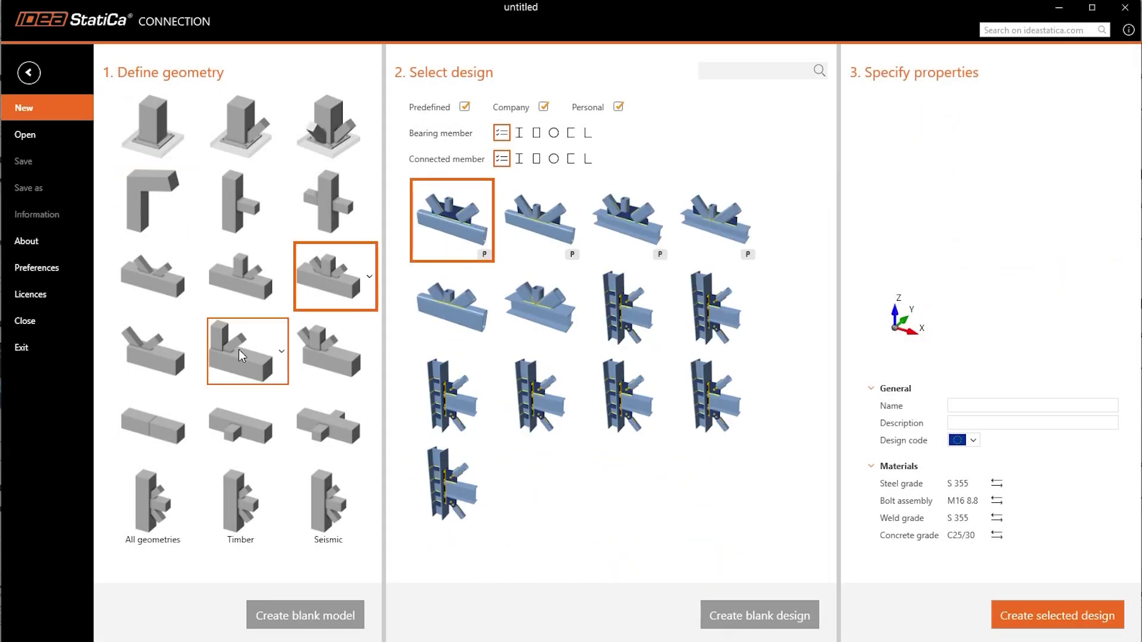
{"action": "left_click", "coordinate": [282, 351]}
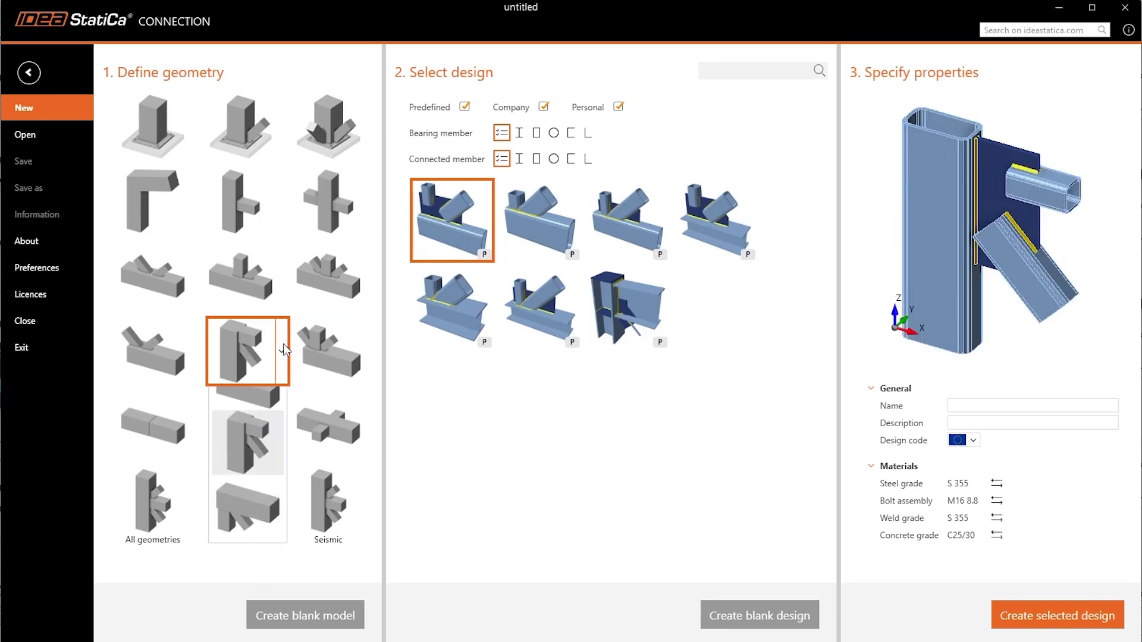
{"action": "left_click", "coordinate": [247, 410]}
{"action": "left_click", "coordinate": [239, 201]}
{"action": "left_click", "coordinate": [282, 201]}
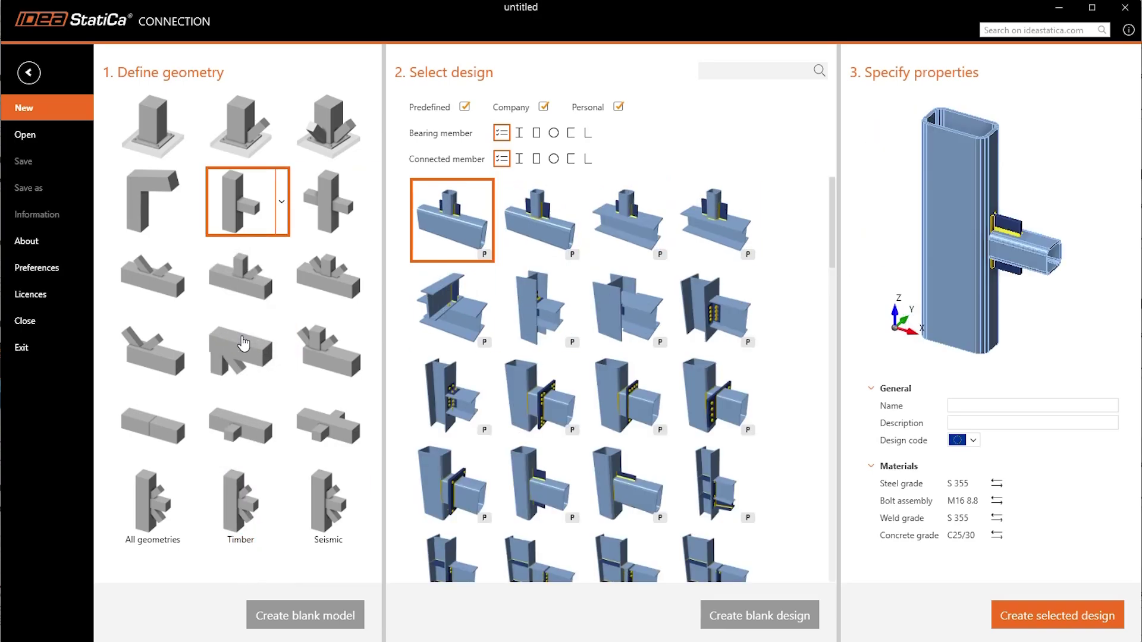
{"action": "left_click", "coordinate": [247, 267]}
Step: Pick the first matching design and limit bearing and connected members to I-sections
{"action": "left_click", "coordinate": [450, 404]}
{"action": "left_click", "coordinate": [518, 133]}
{"action": "left_click", "coordinate": [519, 159]}
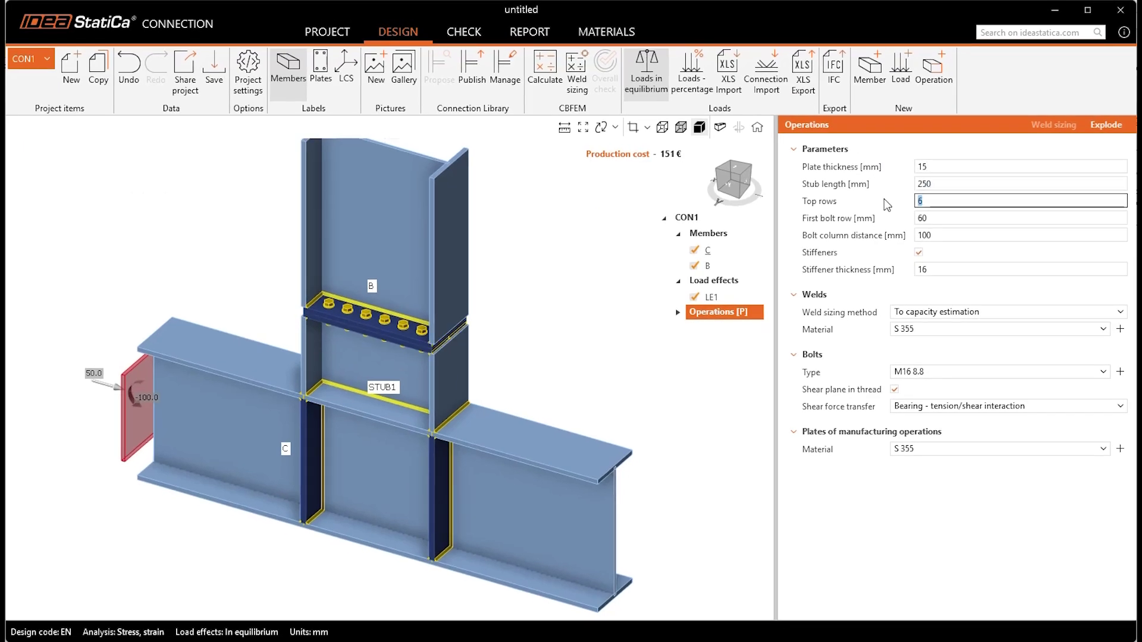
Step: Confirm six top bolt rows on the stub and add a fin plate attached to member M1
{"action": "key", "text": "Tab"}
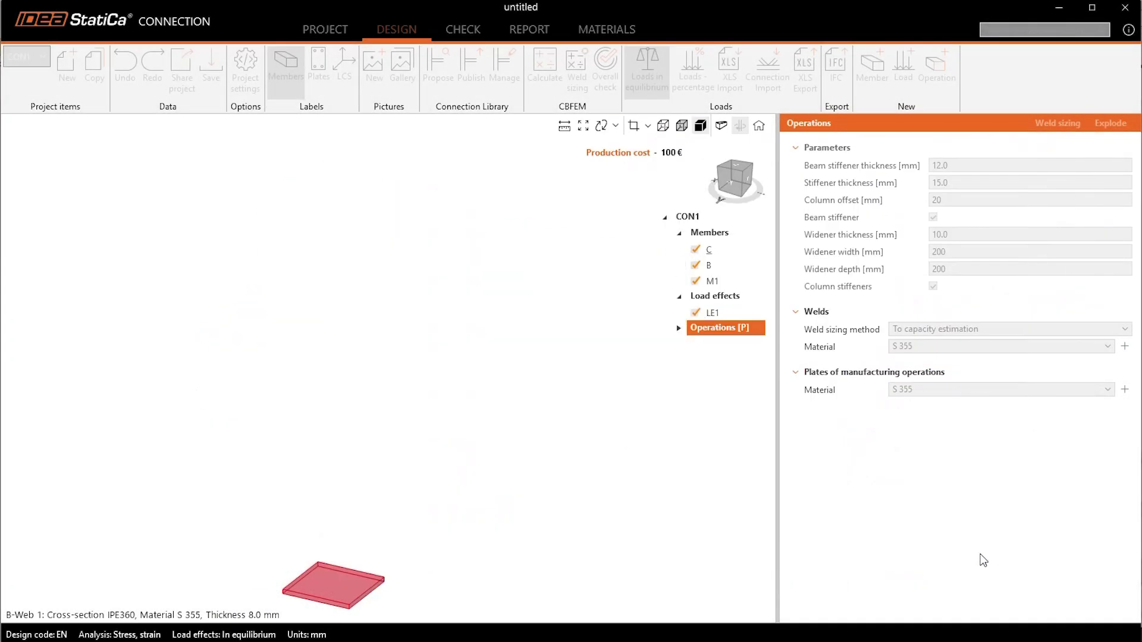
{"action": "left_click", "coordinate": [937, 67]}
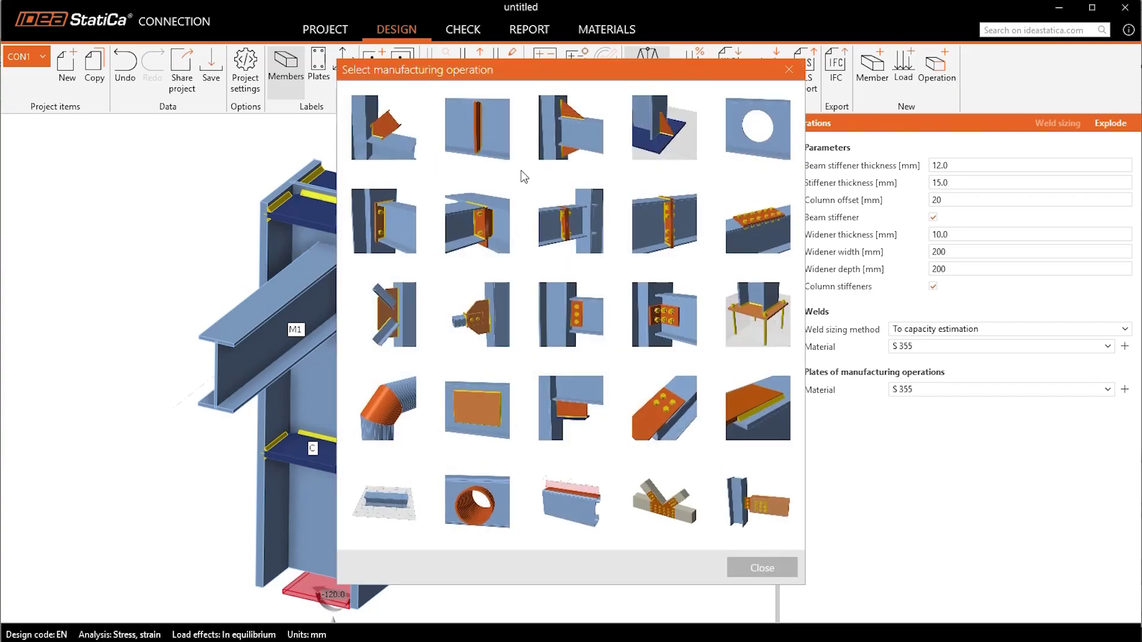
{"action": "left_click", "coordinate": [553, 295]}
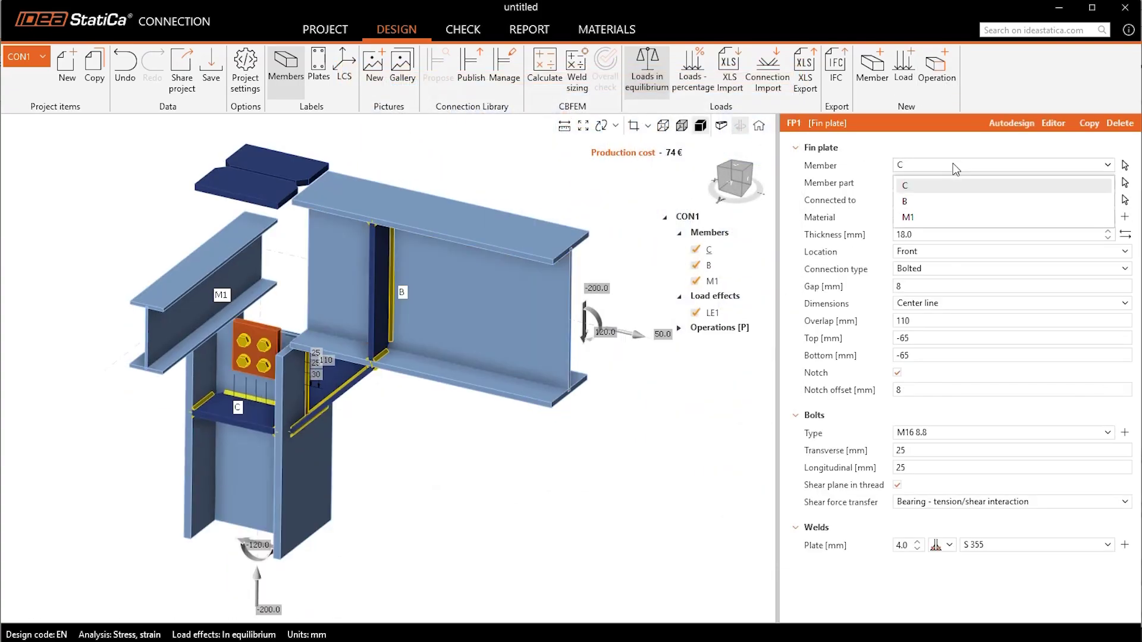
{"action": "left_click", "coordinate": [1004, 164]}
{"action": "left_click", "coordinate": [918, 217]}
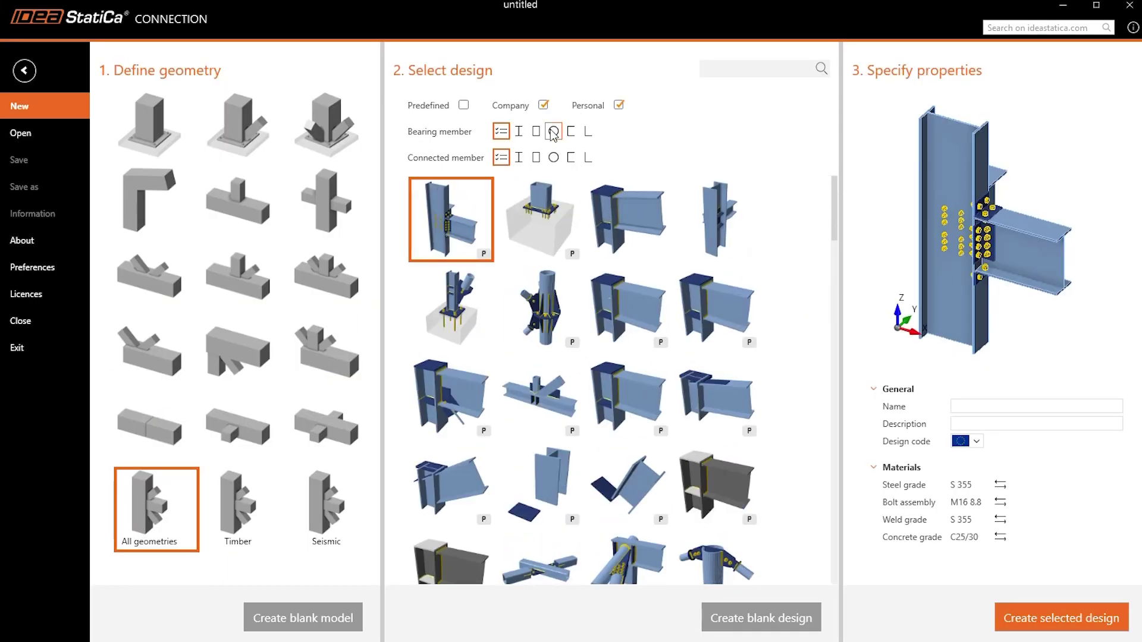
Step: Clear the circular bearing filter, search the designs, and create the tubular column plate design
{"action": "left_click", "coordinate": [553, 132]}
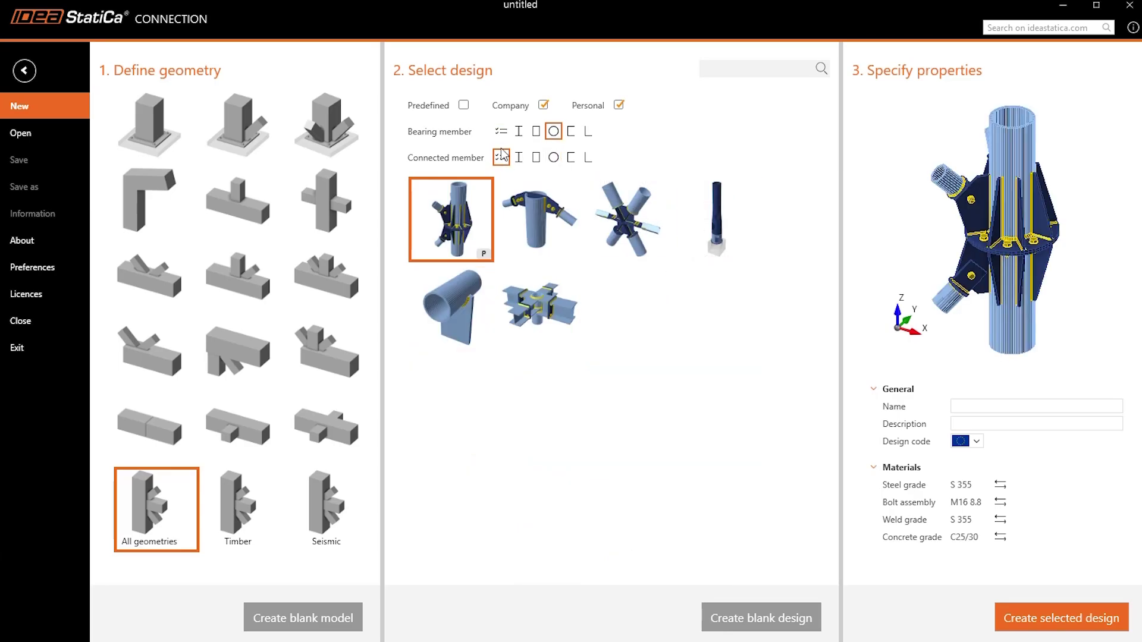
{"action": "left_click", "coordinate": [501, 131]}
{"action": "left_click", "coordinate": [758, 68]}
{"action": "type", "text": "plate"}
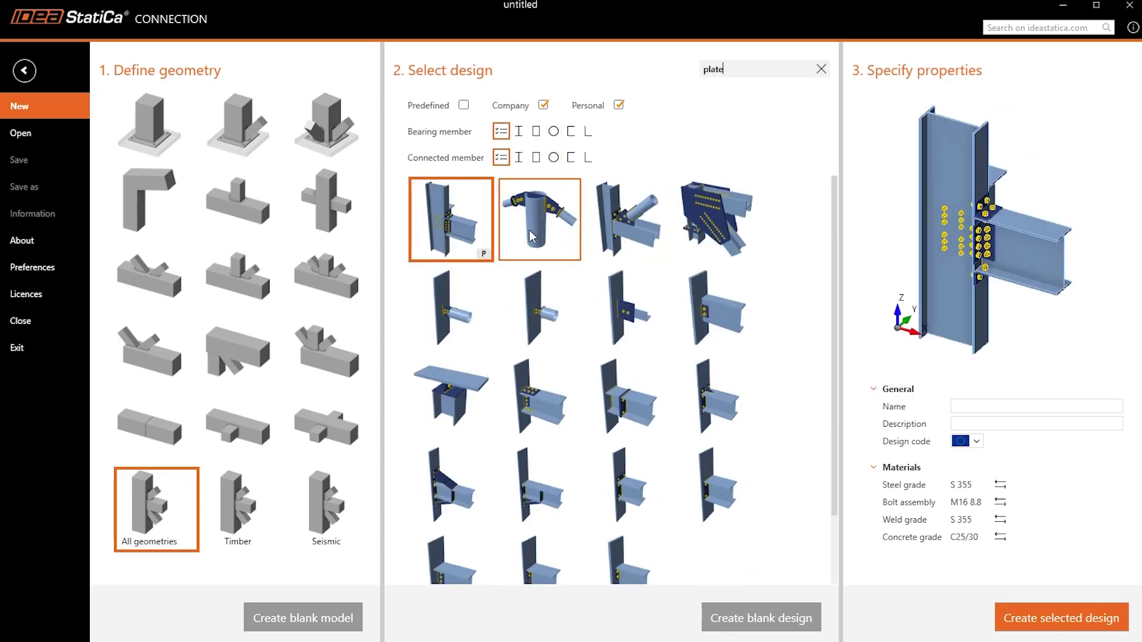
{"action": "left_click", "coordinate": [532, 236]}
{"action": "left_click", "coordinate": [1038, 618]}
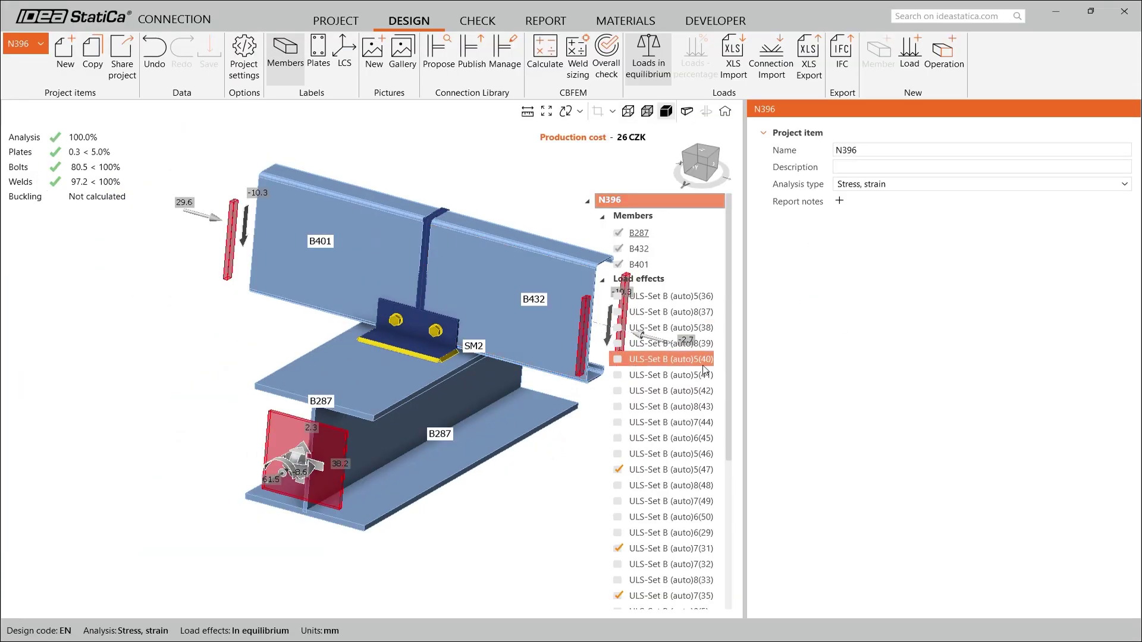
{"action": "scroll", "coordinate": [702, 371], "scroll_direction": "down", "scroll_amount": 3}
{"action": "scroll", "coordinate": [702, 370], "scroll_direction": "down", "scroll_amount": 2}
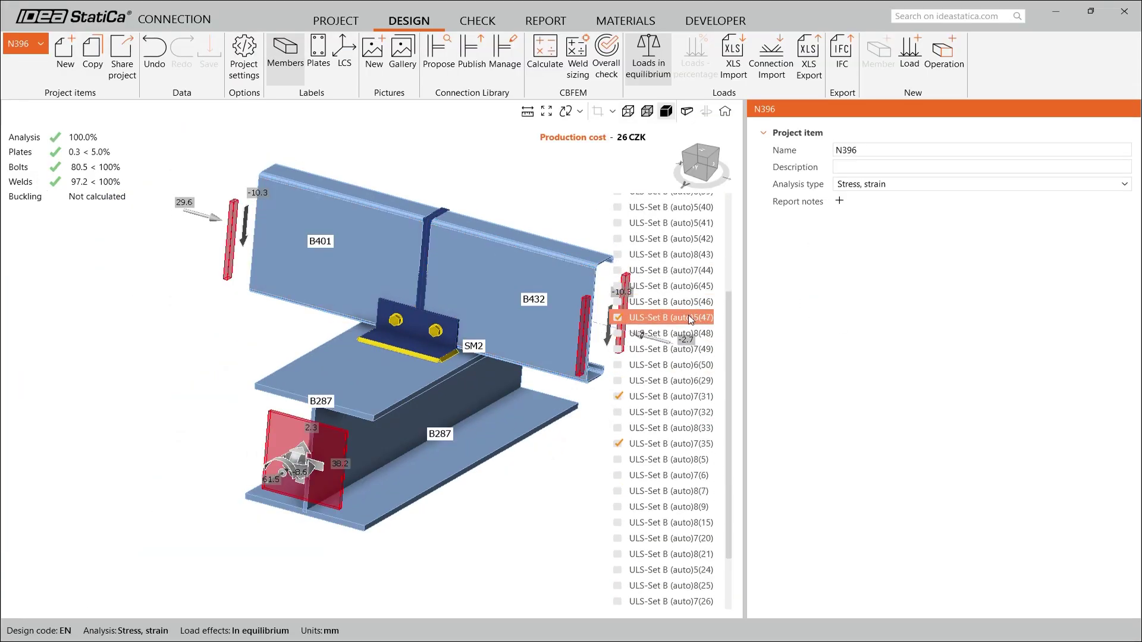
Step: Select load case ULS-Set B (auto)8(48) in the Load effects list for N396
{"action": "key", "text": "Down"}
{"action": "key", "text": "Down"}
{"action": "key", "text": "Down"}
{"action": "key", "text": "Down"}
{"action": "key", "text": "Down"}
{"action": "key", "text": "Down"}
{"action": "key", "text": "Down"}
{"action": "key", "text": "Down"}
{"action": "key", "text": "Down"}
{"action": "key", "text": "Down"}
{"action": "key", "text": "Down"}
{"action": "key", "text": "Down"}
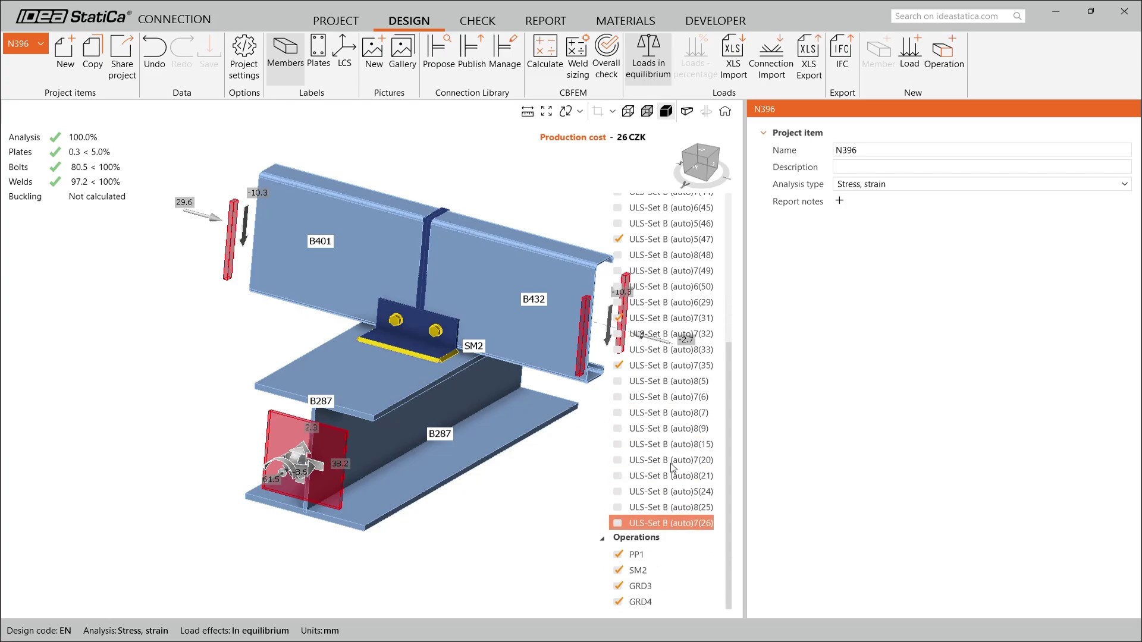
{"action": "scroll", "coordinate": [672, 468], "scroll_direction": "up", "scroll_amount": 5}
{"action": "left_click", "coordinate": [669, 457]}
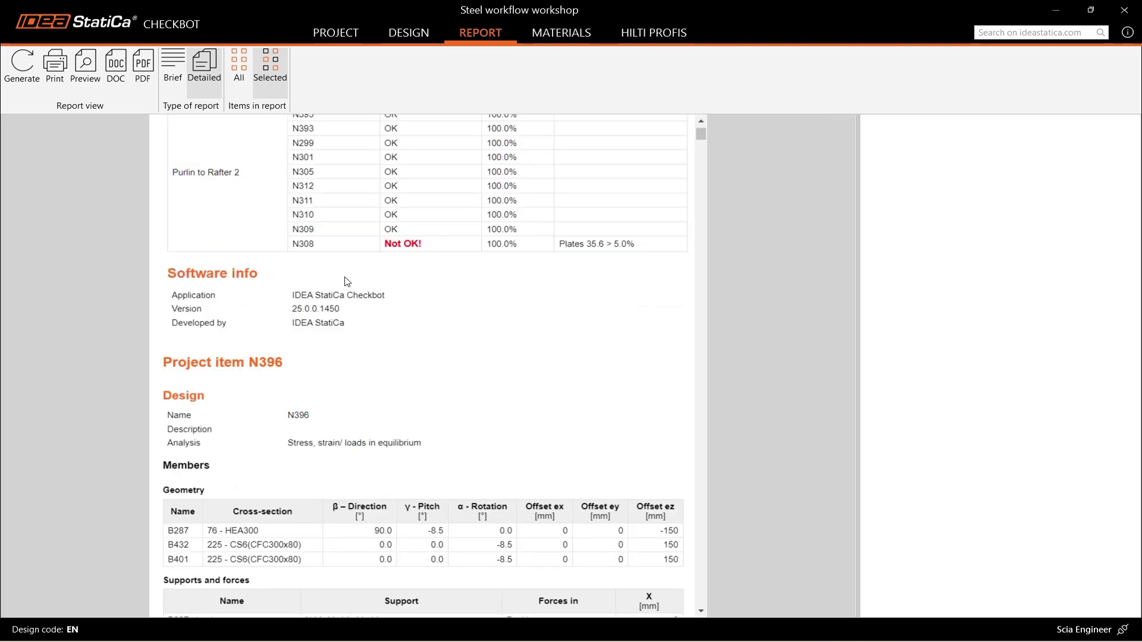
{"action": "scroll", "coordinate": [348, 277], "scroll_direction": "down", "scroll_amount": 5}
{"action": "scroll", "coordinate": [313, 330], "scroll_direction": "down", "scroll_amount": 8}
{"action": "scroll", "coordinate": [313, 331], "scroll_direction": "down", "scroll_amount": 8}
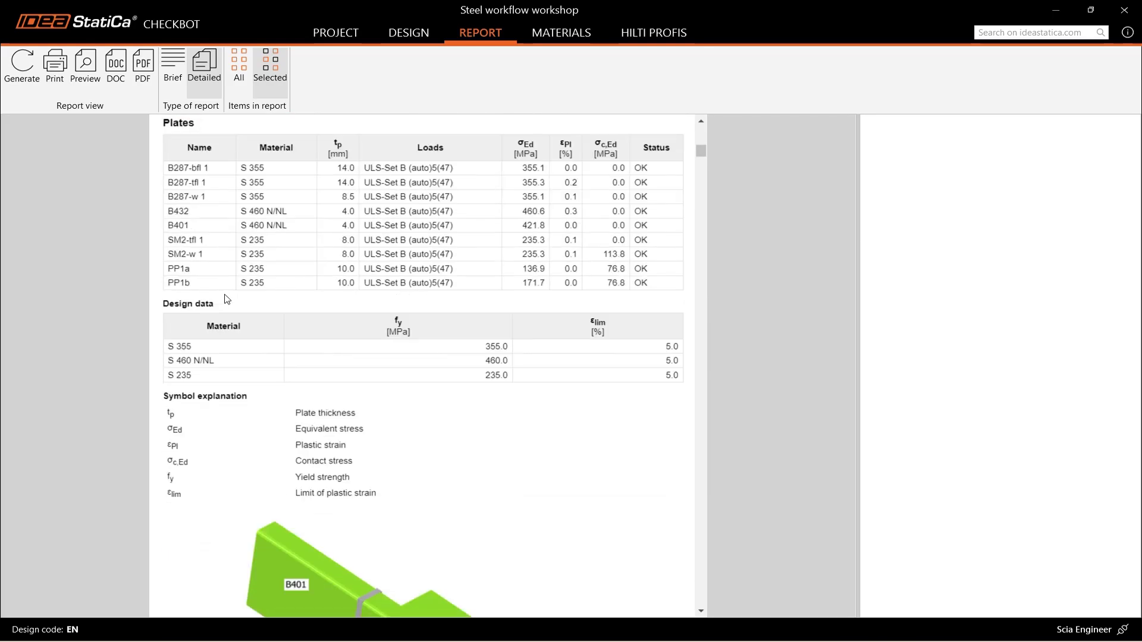
{"action": "scroll", "coordinate": [295, 349], "scroll_direction": "down", "scroll_amount": 8}
{"action": "scroll", "coordinate": [268, 357], "scroll_direction": "up", "scroll_amount": 8}
{"action": "scroll", "coordinate": [257, 373], "scroll_direction": "up", "scroll_amount": 8}
{"action": "scroll", "coordinate": [257, 373], "scroll_direction": "up", "scroll_amount": 8}
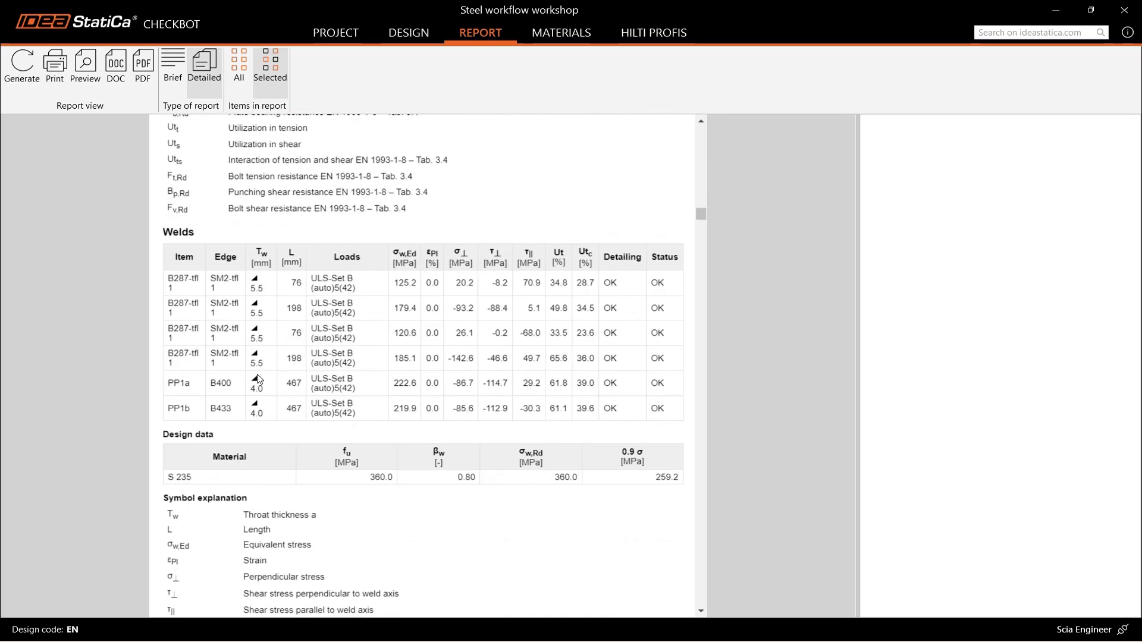
{"action": "scroll", "coordinate": [257, 372], "scroll_direction": "up", "scroll_amount": 8}
{"action": "scroll", "coordinate": [267, 357], "scroll_direction": "down", "scroll_amount": 5}
{"action": "scroll", "coordinate": [304, 303], "scroll_direction": "down", "scroll_amount": 6}
{"action": "scroll", "coordinate": [303, 306], "scroll_direction": "down", "scroll_amount": 6}
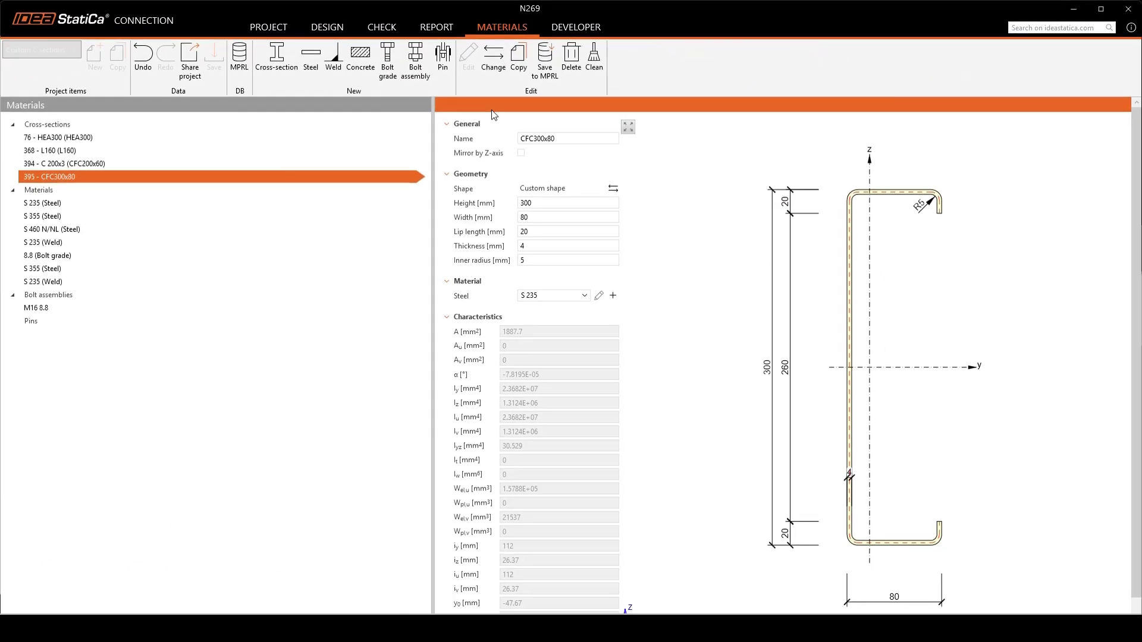
Step: Save CFC300x80 to the MPRL library, confirm the save prompt, and add a new cross-section
{"action": "left_click", "coordinate": [550, 76]}
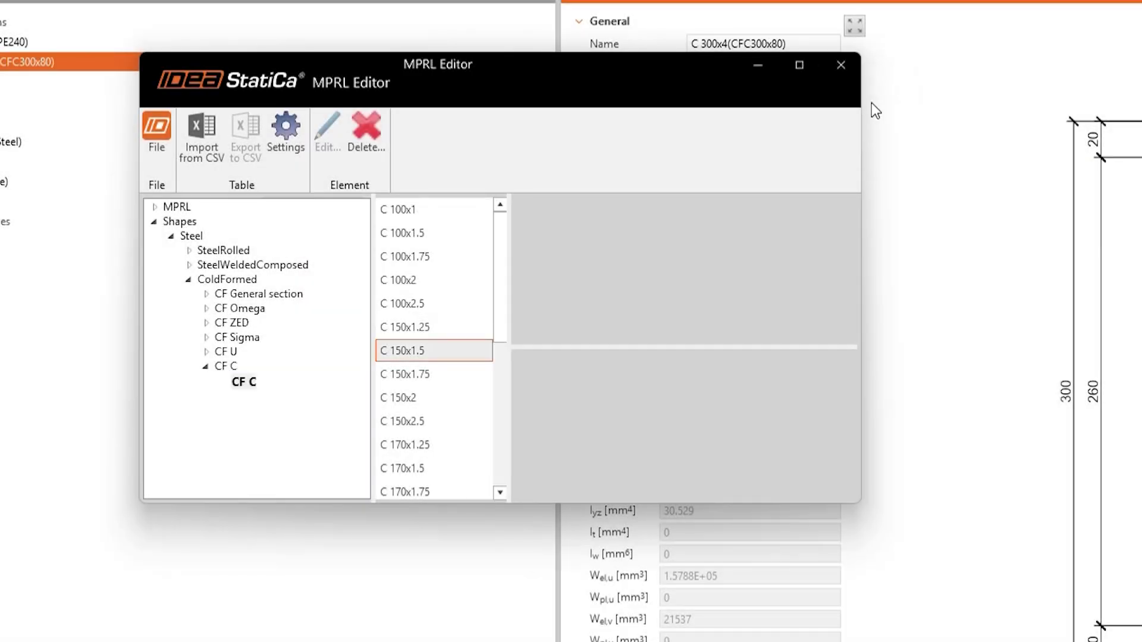
{"action": "left_click", "coordinate": [840, 65]}
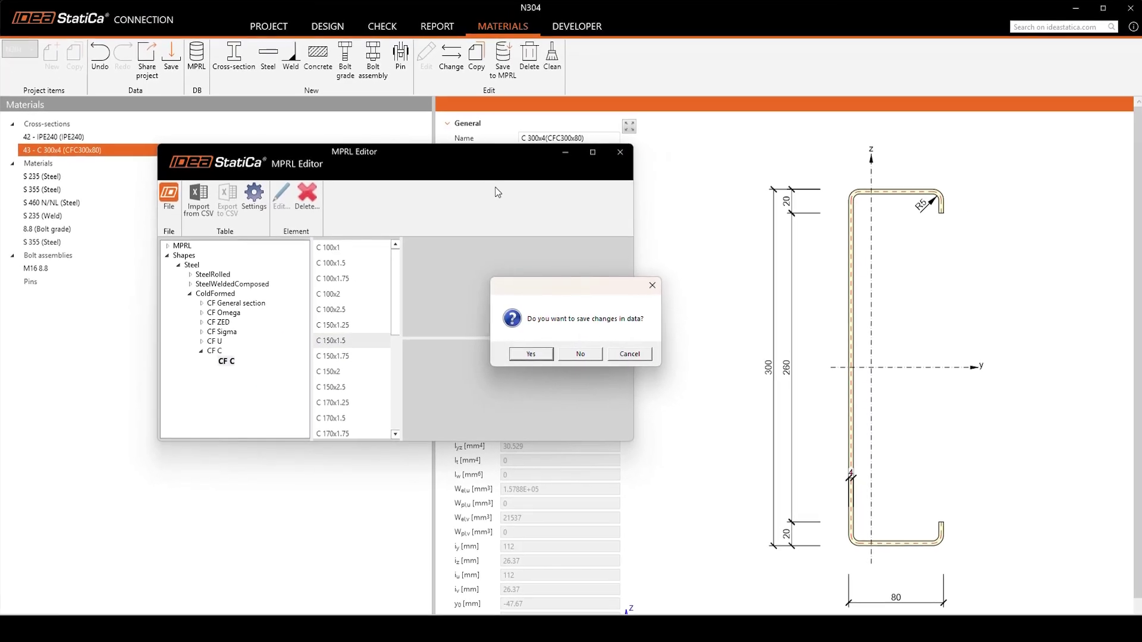
{"action": "left_click", "coordinate": [522, 355]}
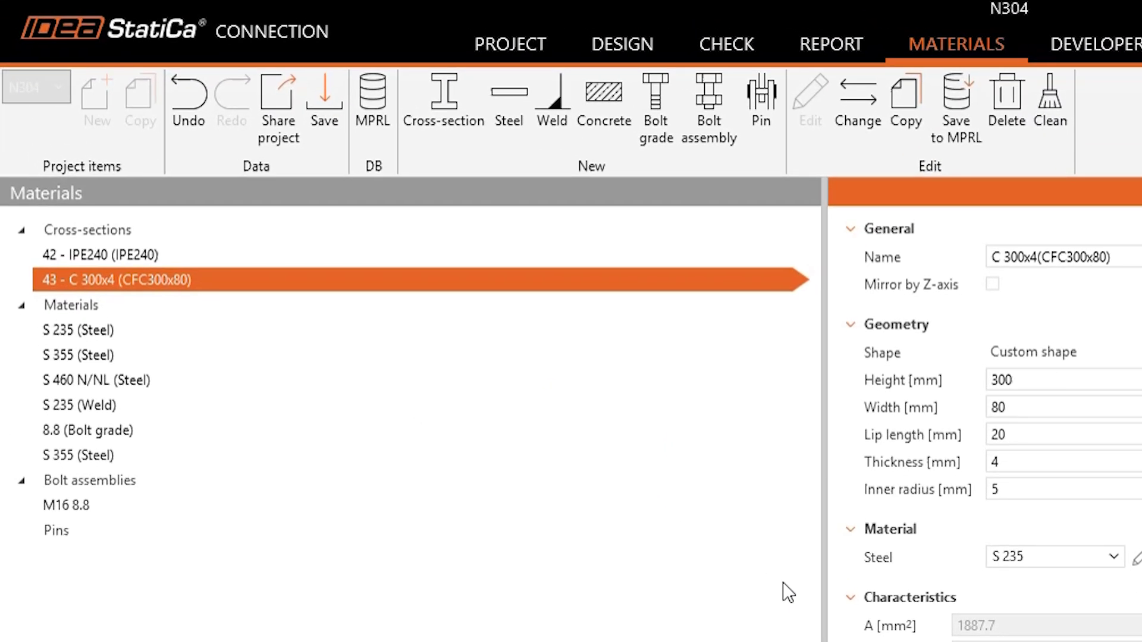
{"action": "left_click", "coordinate": [234, 55]}
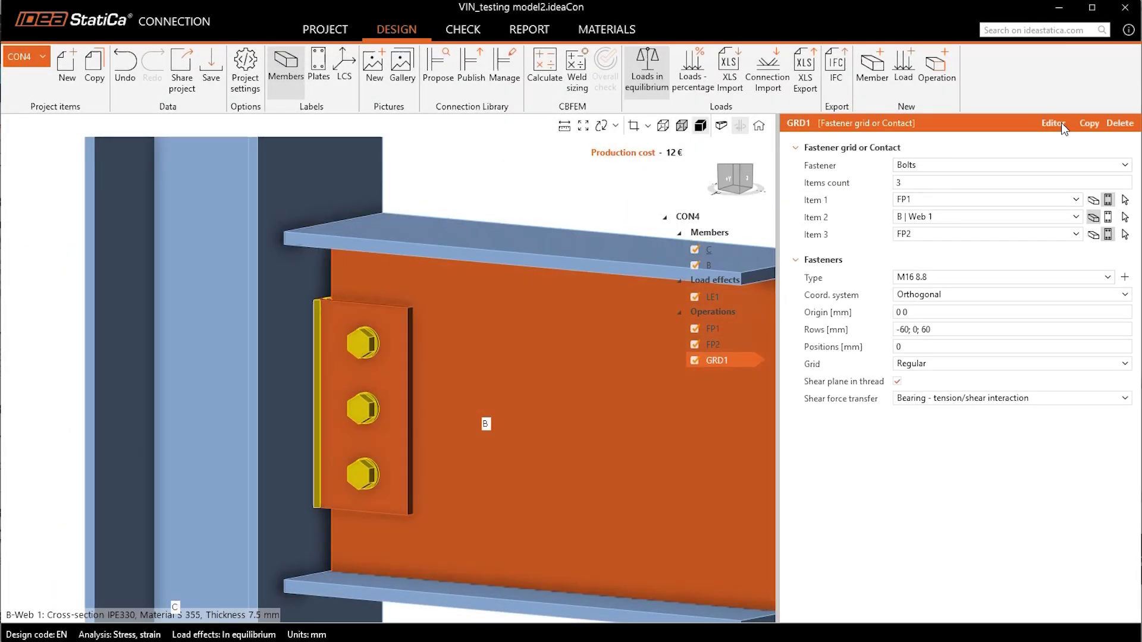
Step: Apply slotted holes to bolt grid GRD1 and recalculate the CON4 joint
{"action": "left_click", "coordinate": [1053, 123]}
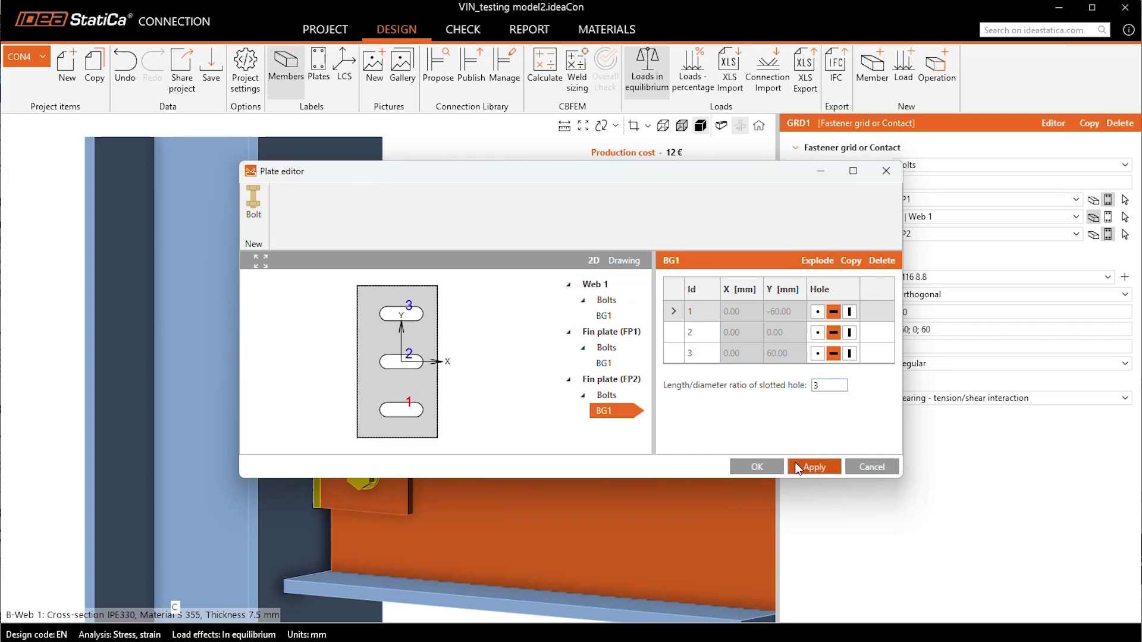
{"action": "left_click", "coordinate": [797, 467]}
{"action": "left_click", "coordinate": [750, 467]}
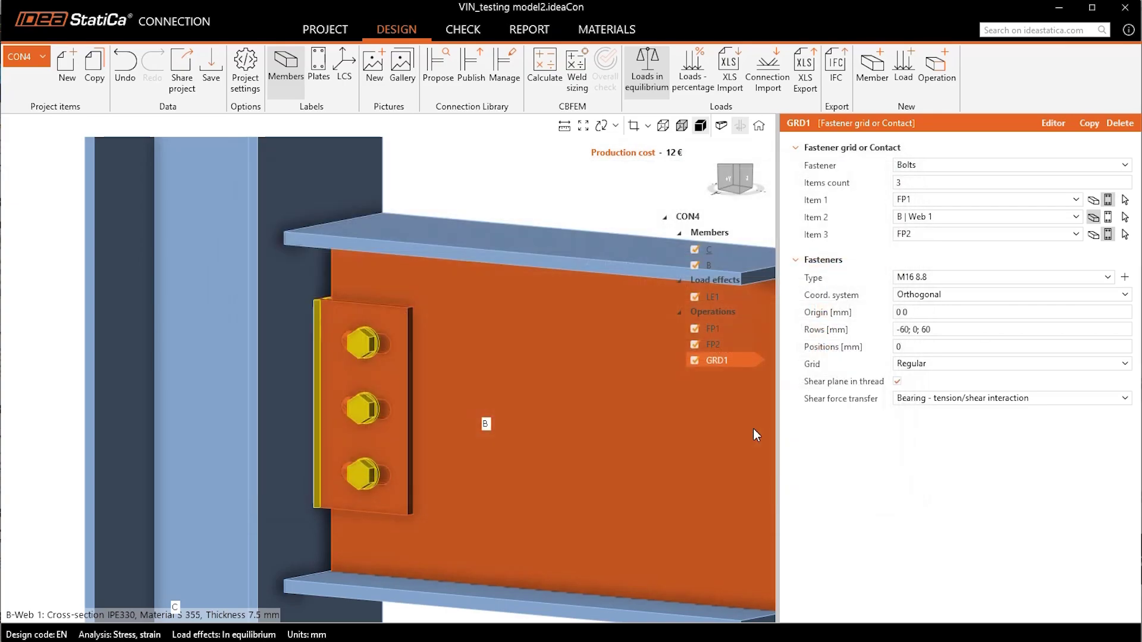
{"action": "left_click", "coordinate": [737, 169]}
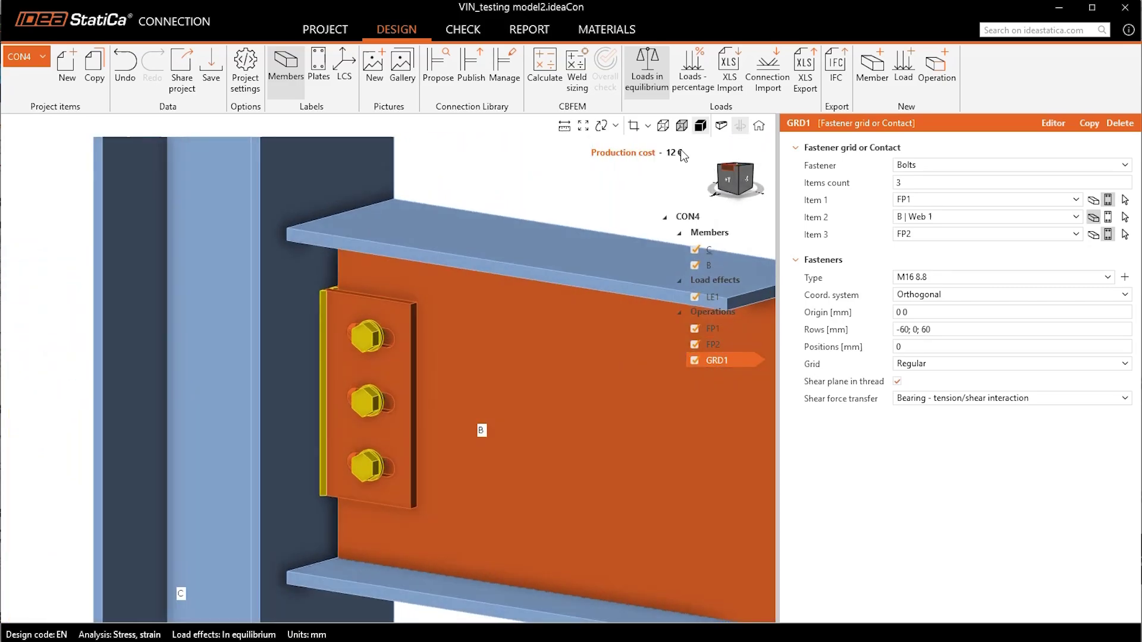
{"action": "left_click", "coordinate": [545, 71]}
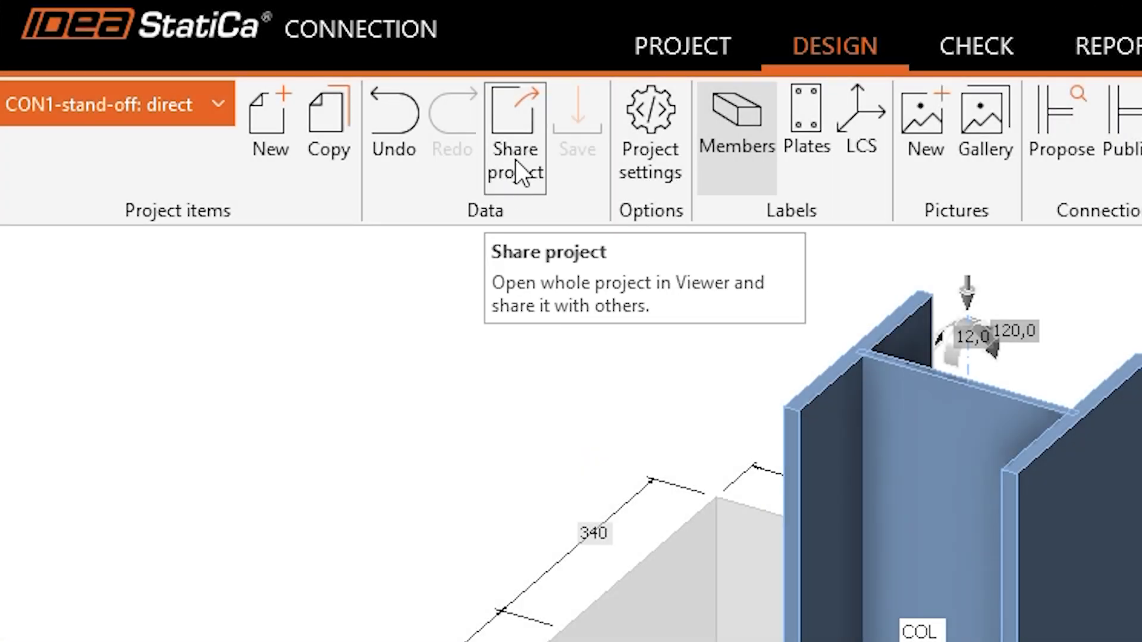
Step: Copy a share link, open Release Workshop 25.0 Demo, and switch to CON3 shear lug
{"action": "left_click", "coordinate": [515, 159]}
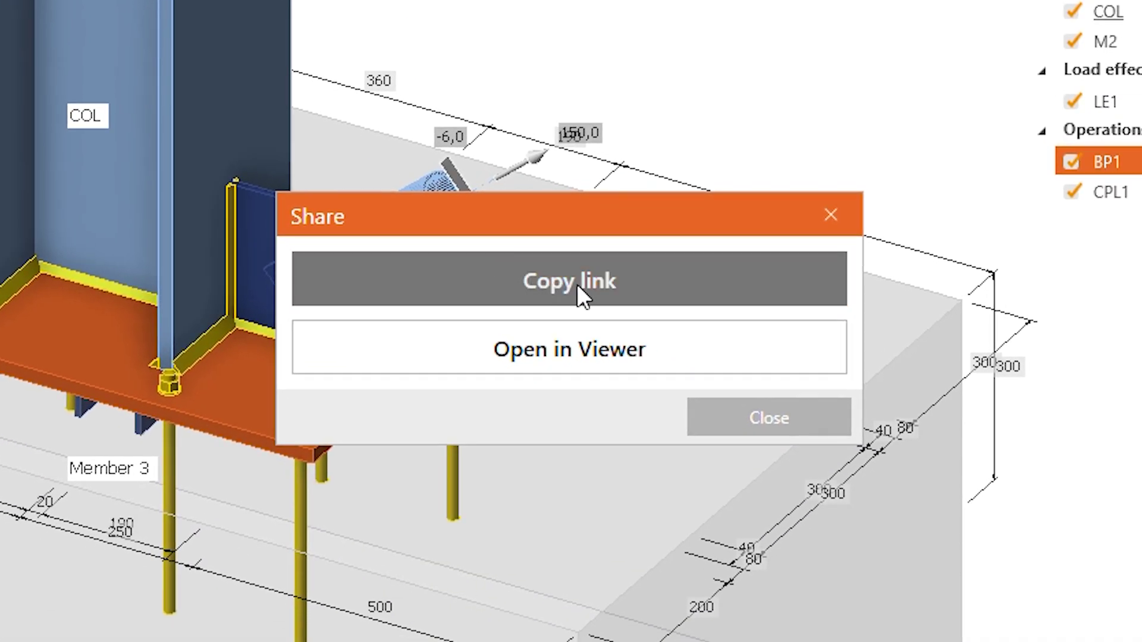
{"action": "left_click", "coordinate": [578, 280]}
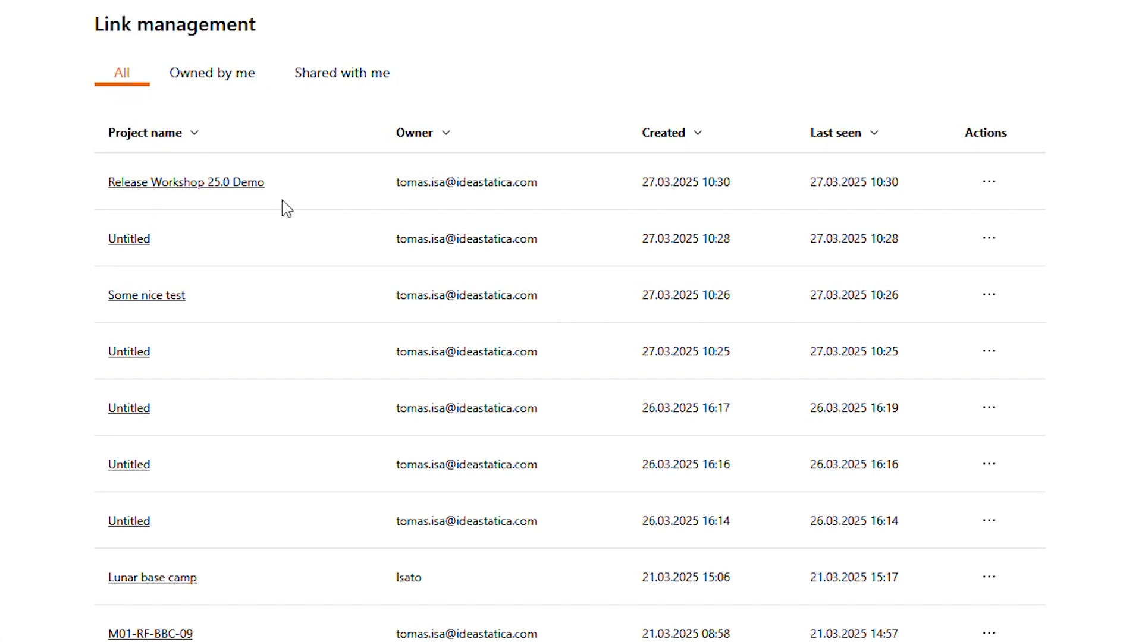
{"action": "left_click", "coordinate": [169, 184]}
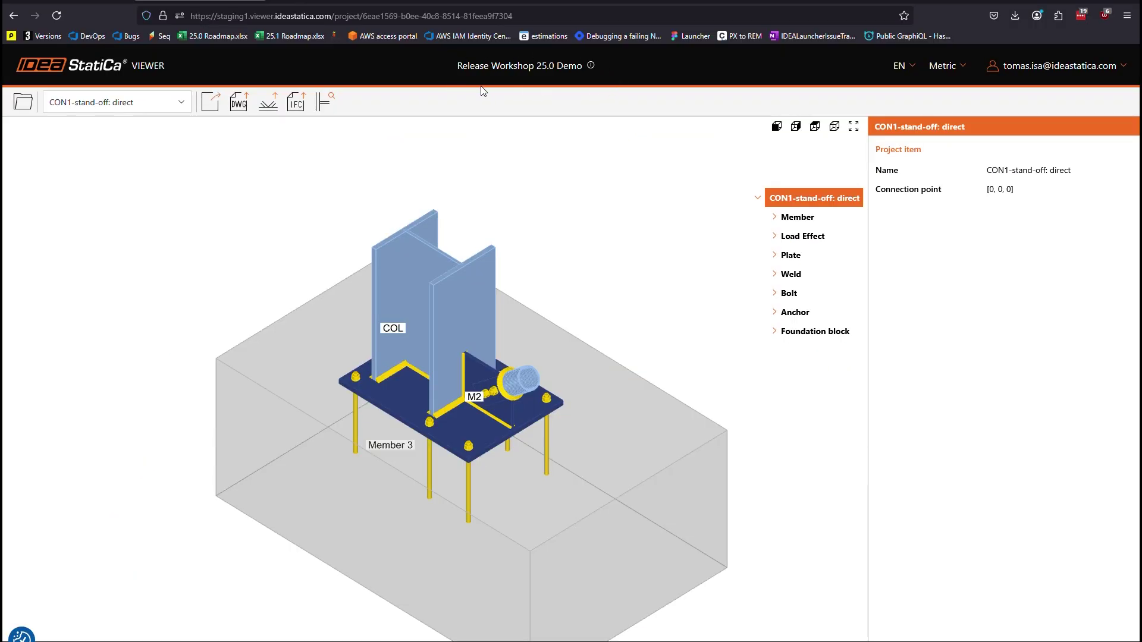
{"action": "left_click", "coordinate": [116, 102]}
{"action": "scroll", "coordinate": [116, 223], "scroll_direction": "down", "scroll_amount": 3}
{"action": "left_click", "coordinate": [116, 245]}
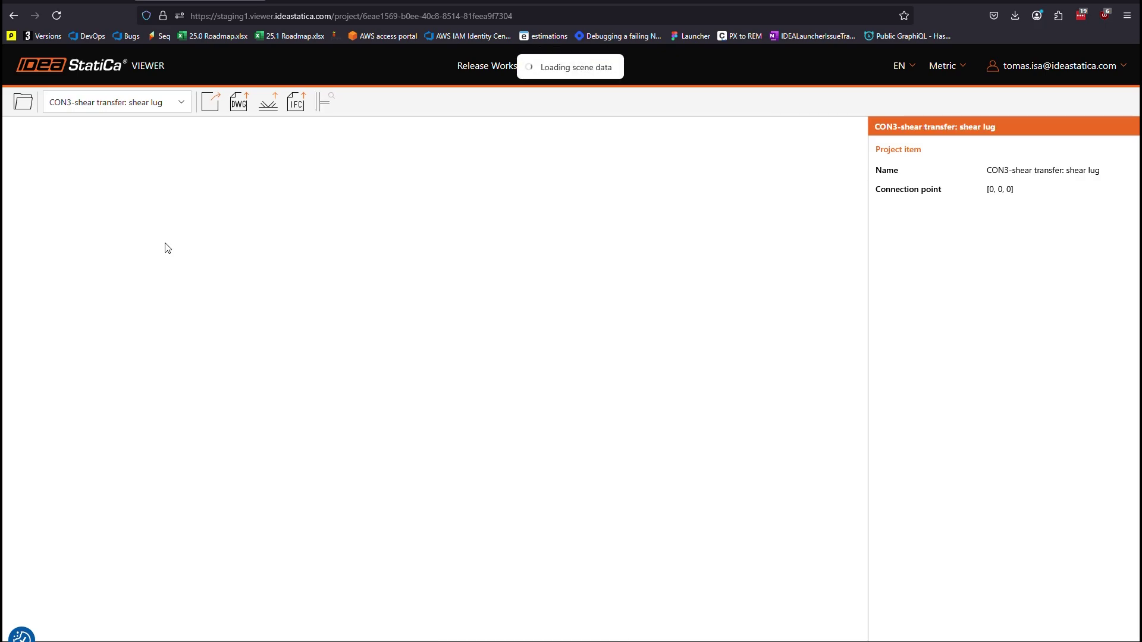